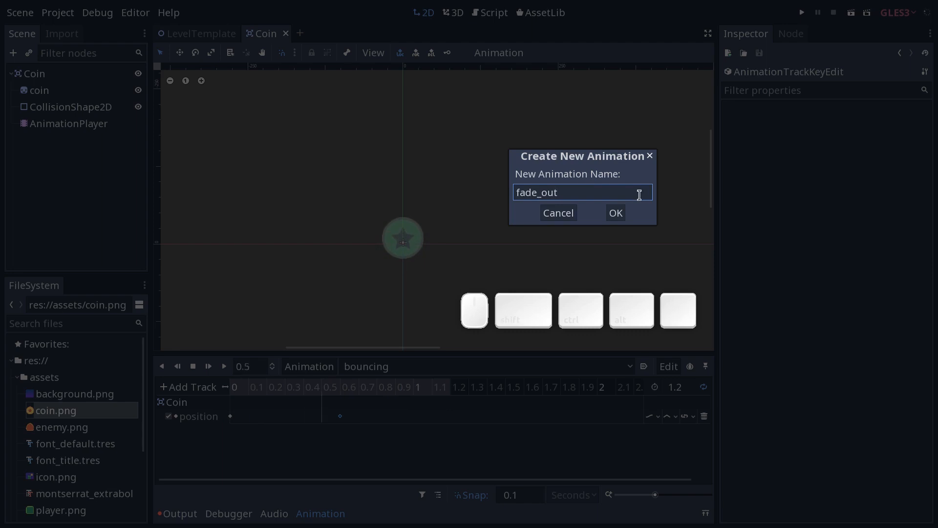
- Create a new animation named fade_out and place the playhead at 0 seconds
{"action": "left_click", "coordinate": [620, 214]}
{"action": "left_click", "coordinate": [234, 386]}
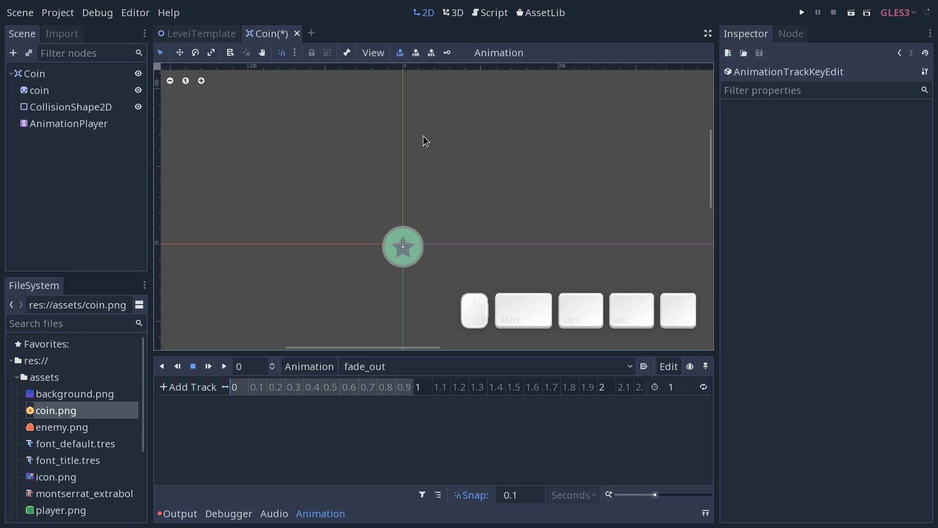
{"action": "middle_click_drag", "start_coordinate": [428, 250], "coordinate": [434, 221]}
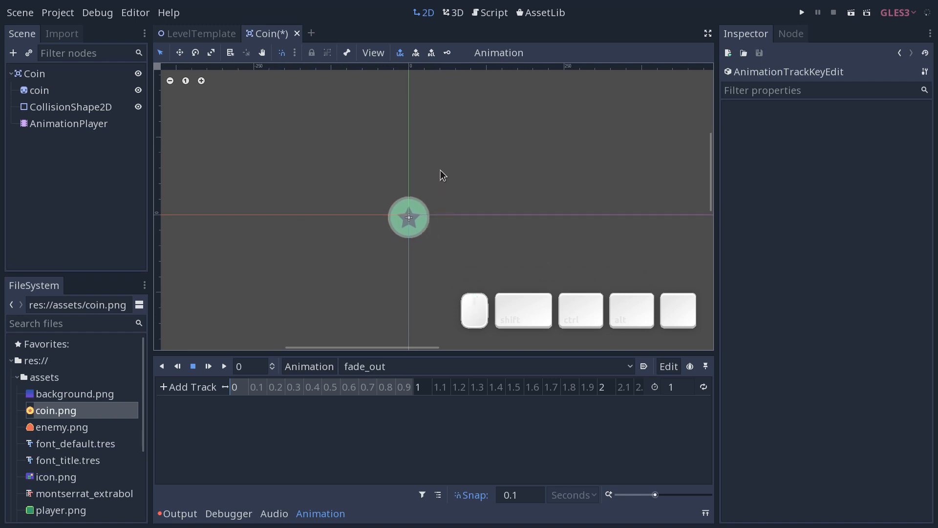
- Reset the root Coin node's Position to its default of 0, 0
{"action": "left_click", "coordinate": [47, 76]}
{"action": "left_click", "coordinate": [751, 402]}
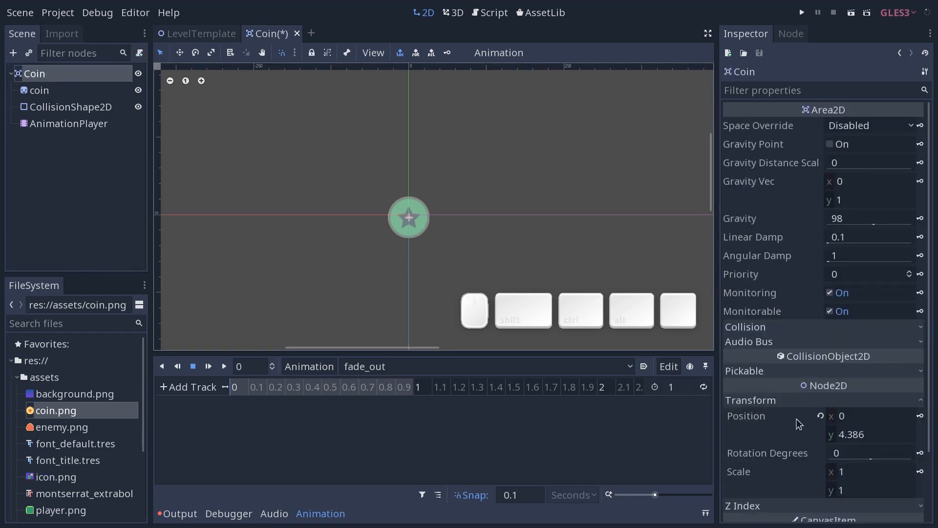
{"action": "left_click", "coordinate": [819, 416]}
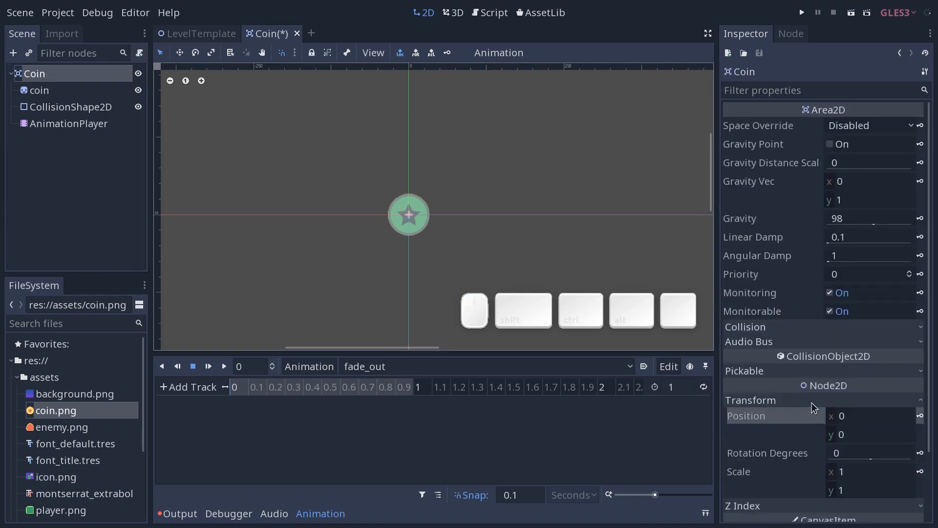
{"action": "left_click", "coordinate": [811, 401]}
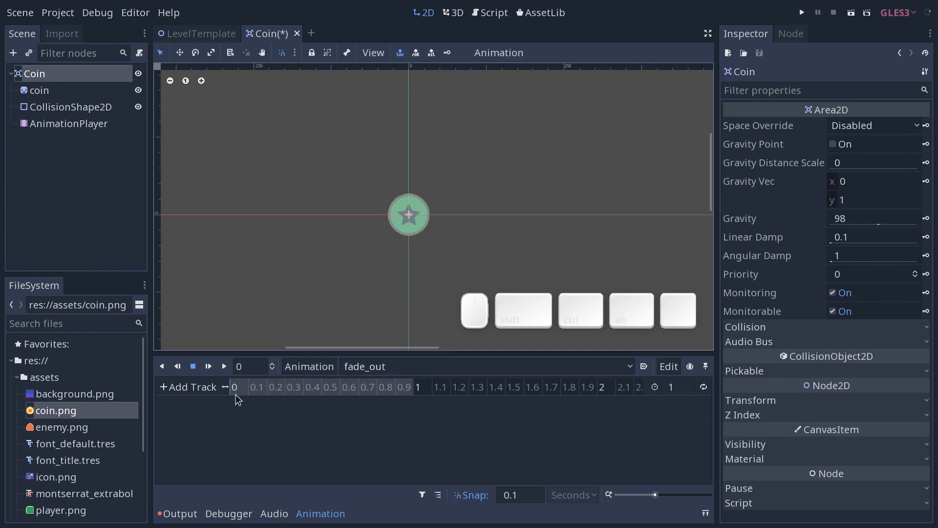
{"action": "left_click", "coordinate": [761, 401]}
{"action": "scroll", "coordinate": [866, 394], "scroll_direction": "down", "scroll_amount": 2}
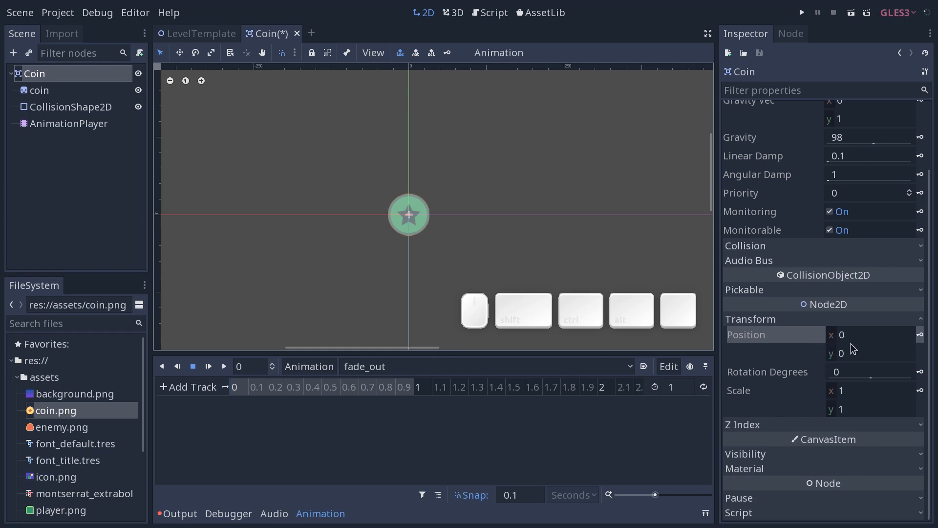
{"action": "left_click", "coordinate": [872, 318]}
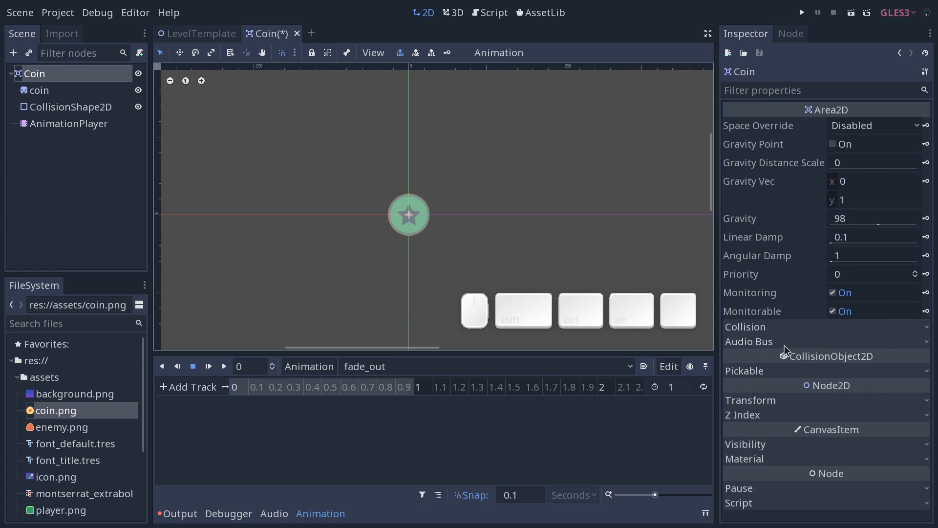
- Keyframe the Coin node's Modulate property at 0 and 0.6 seconds in the fade_out animation
{"action": "left_click", "coordinate": [766, 448]}
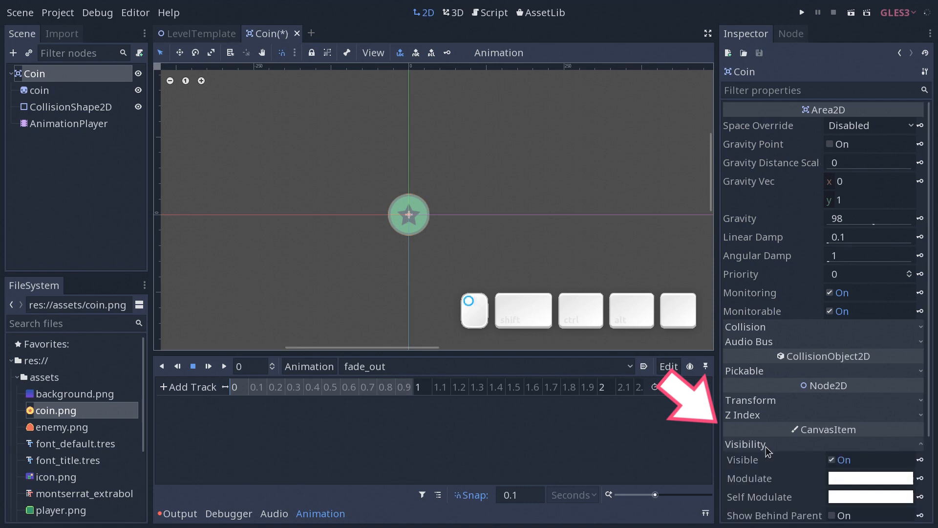
{"action": "scroll", "coordinate": [834, 371], "scroll_direction": "down", "scroll_amount": 5}
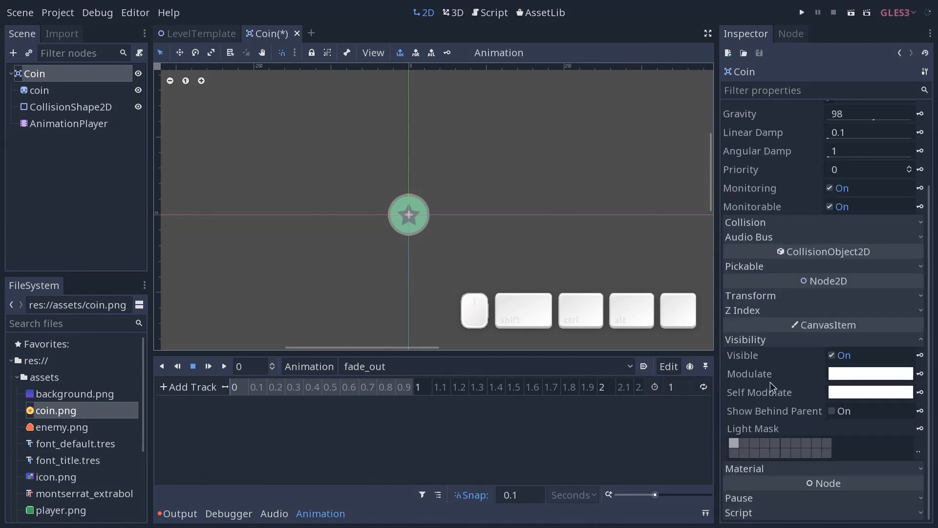
{"action": "left_click", "coordinate": [921, 374]}
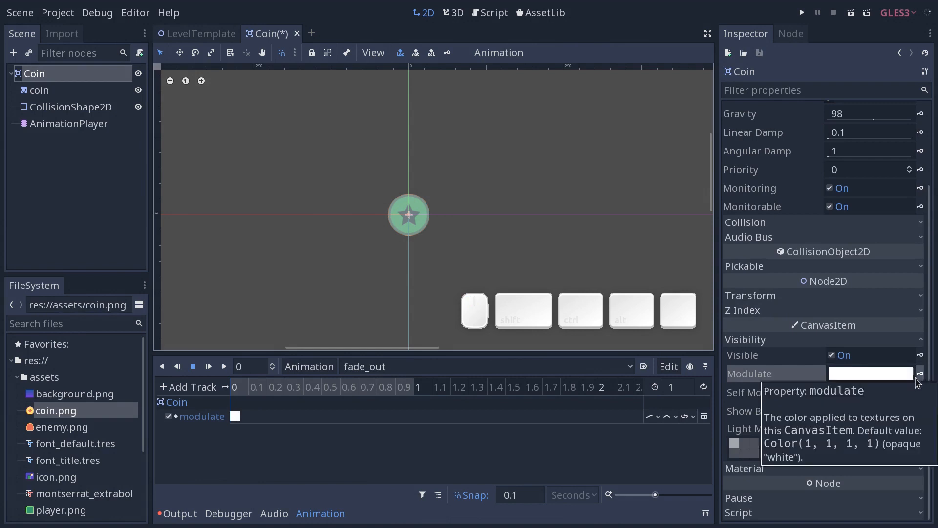
{"action": "left_click_drag", "start_coordinate": [235, 387], "coordinate": [346, 390]}
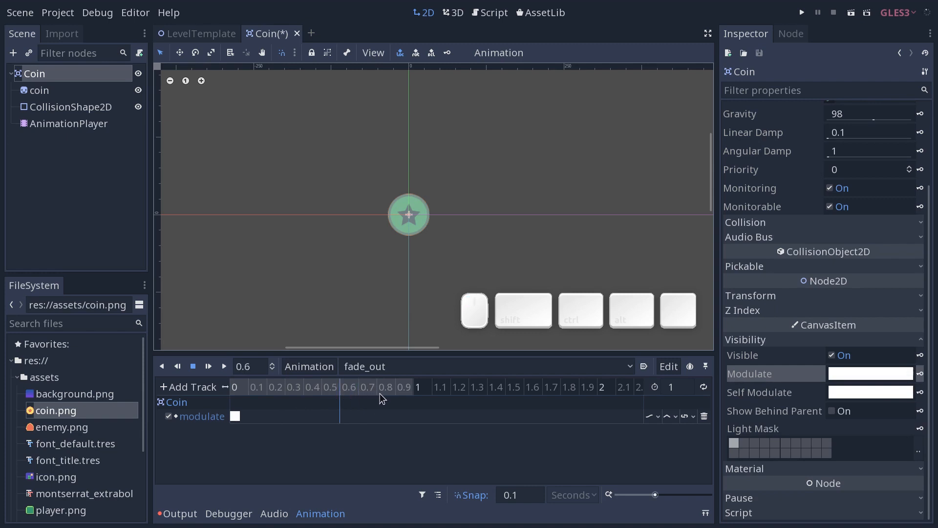
{"action": "left_click", "coordinate": [920, 375]}
- Make the Modulate key at 0.6 seconds fully transparent by setting its colour's alpha to 0
{"action": "left_click", "coordinate": [345, 419]}
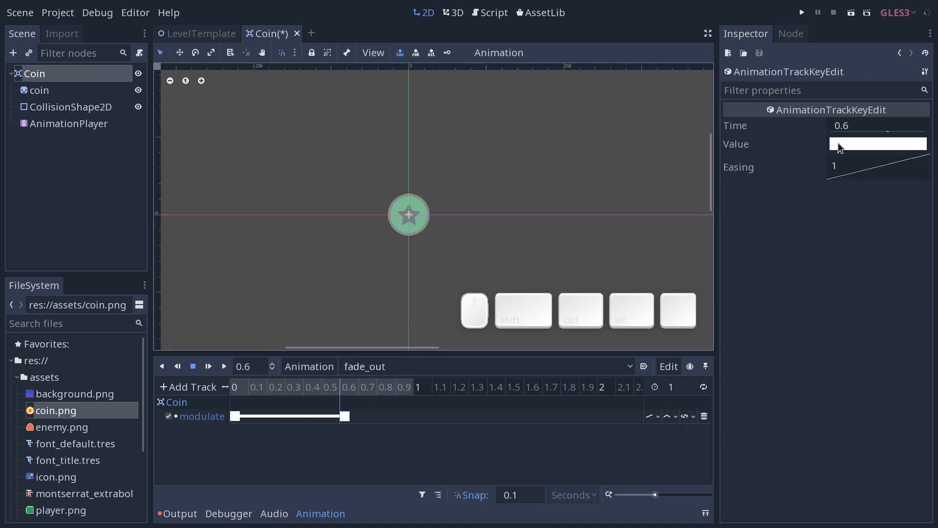
{"action": "left_click", "coordinate": [868, 142]}
{"action": "left_click", "coordinate": [792, 240]}
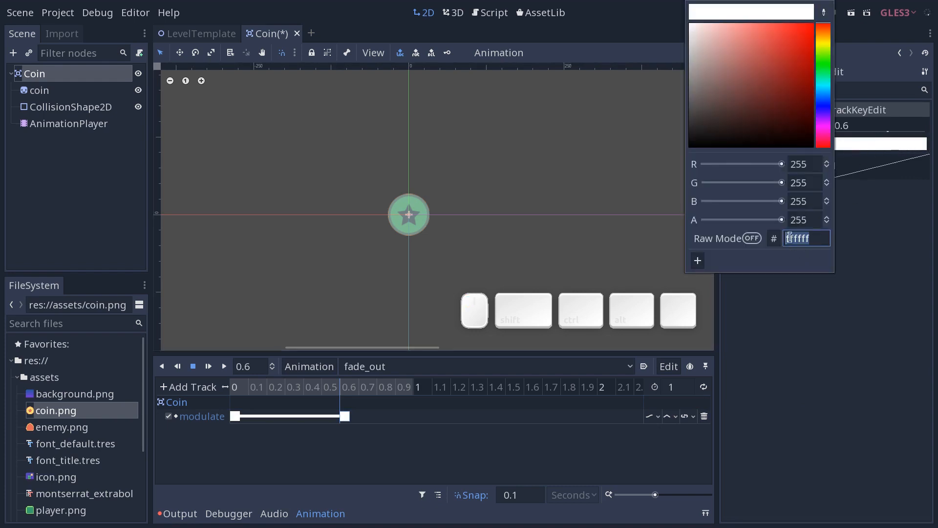
{"action": "left_click_drag", "start_coordinate": [781, 221], "coordinate": [667, 224]}
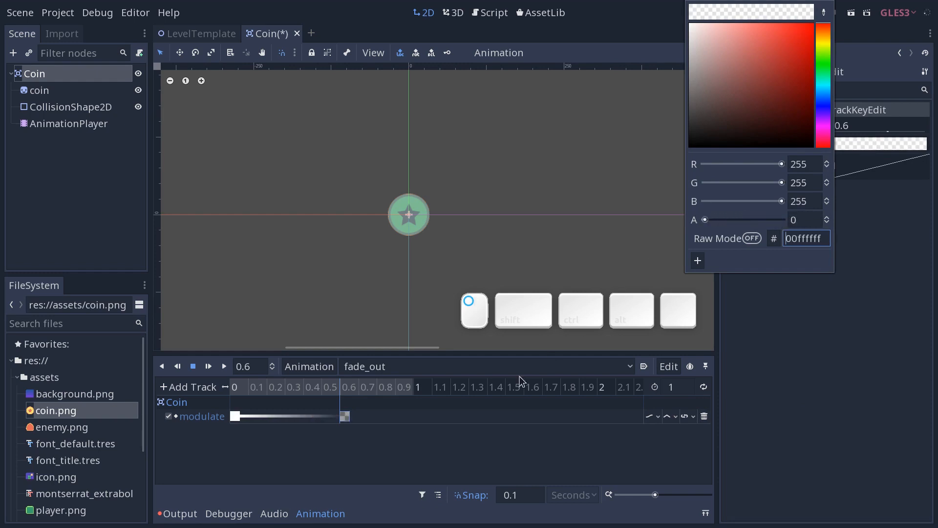
{"action": "left_click", "coordinate": [415, 447]}
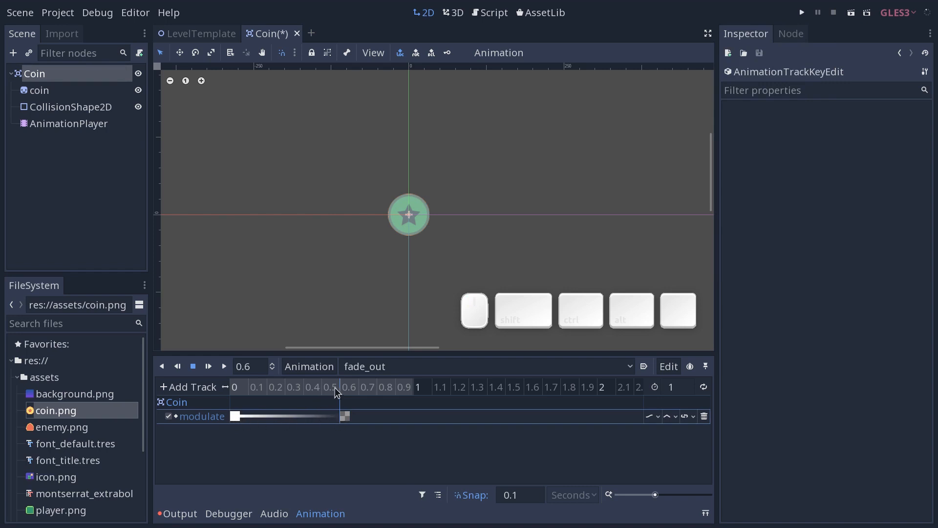
- Preview the fade_out animation several times, with the CollisionShape2D temporarily hidden to examine the coin sprite's fade
{"action": "mouse_move", "coordinate": [336, 388]}
{"action": "left_mouse_down"}
{"action": "mouse_move", "coordinate": [218, 394]}
{"action": "mouse_move", "coordinate": [356, 397]}
{"action": "mouse_move", "coordinate": [242, 394]}
{"action": "mouse_move", "coordinate": [345, 397]}
{"action": "left_mouse_up"}
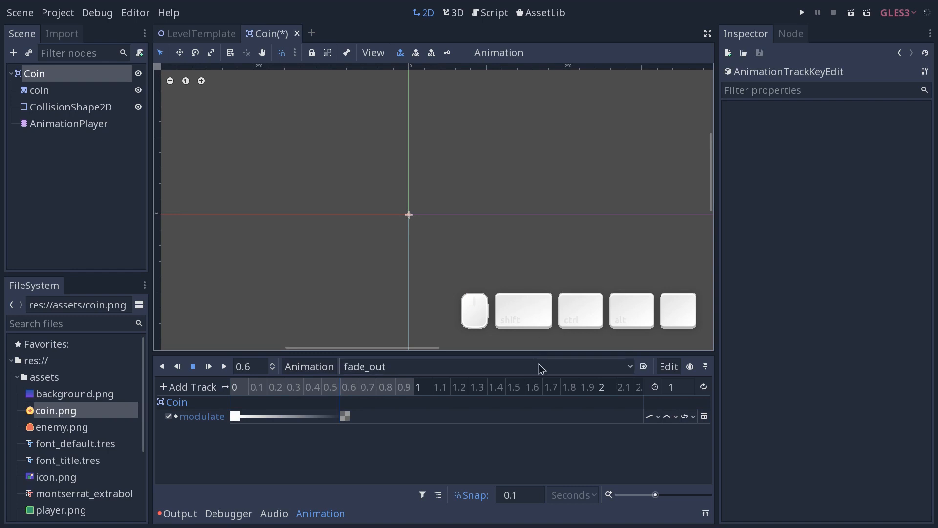
{"action": "key", "text": "shift+d"}
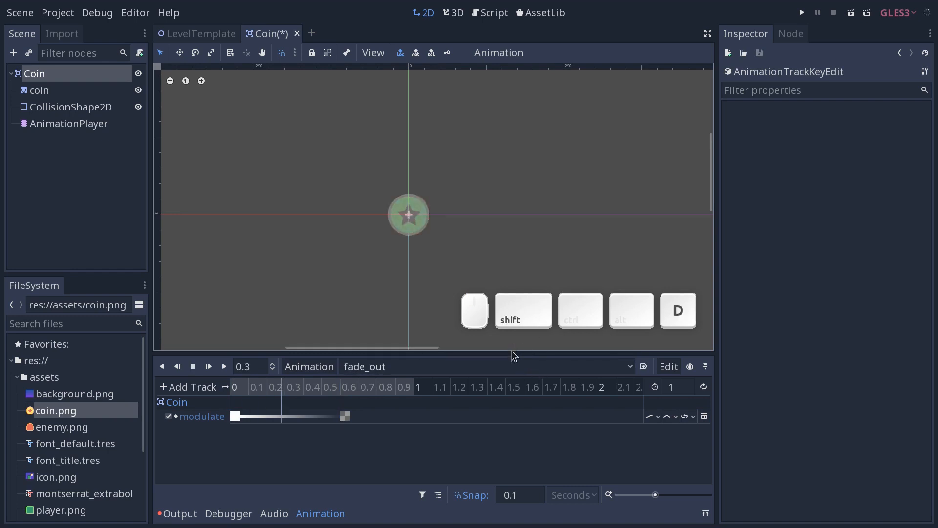
{"action": "key", "text": "shift+d"}
{"action": "key", "text": "shift+d"}
{"action": "left_click", "coordinate": [290, 173]}
{"action": "key", "text": "shift+d"}
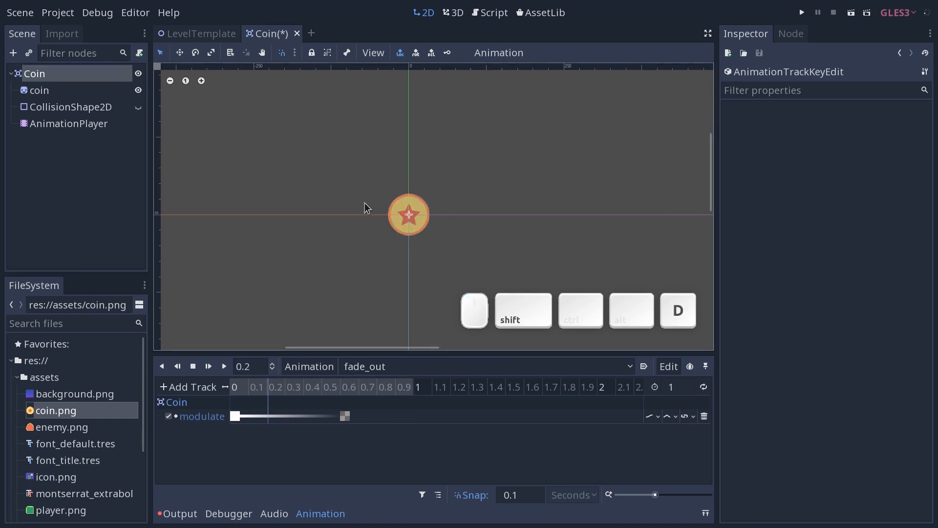
{"action": "key", "text": "shift+d"}
{"action": "key", "text": "shift+d"}
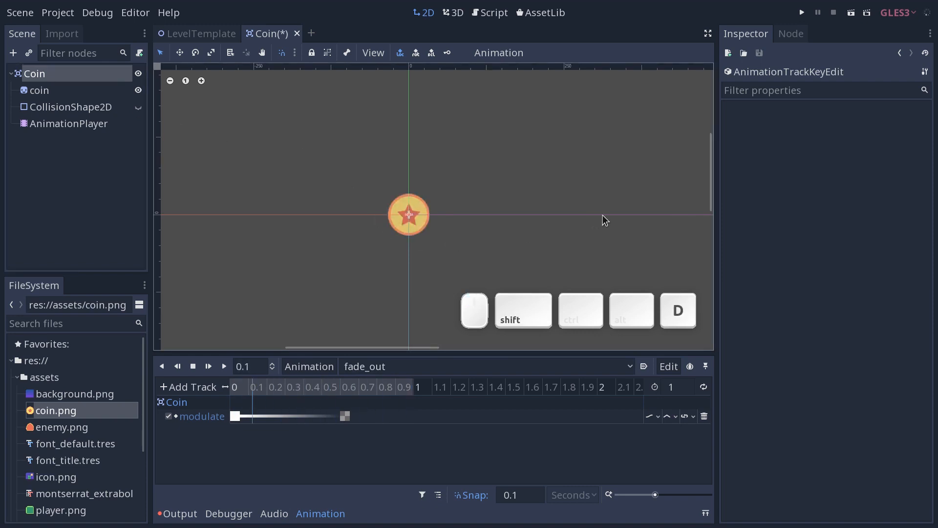
{"action": "key", "text": "shift+d"}
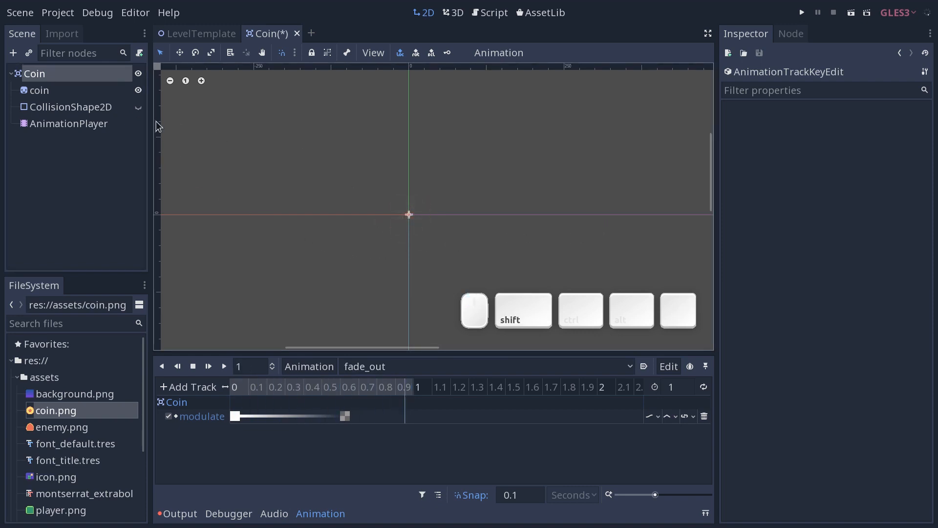
{"action": "left_click", "coordinate": [310, 325]}
- Set the fade_out animation's length to 0.6 seconds
{"action": "left_click", "coordinate": [676, 386]}
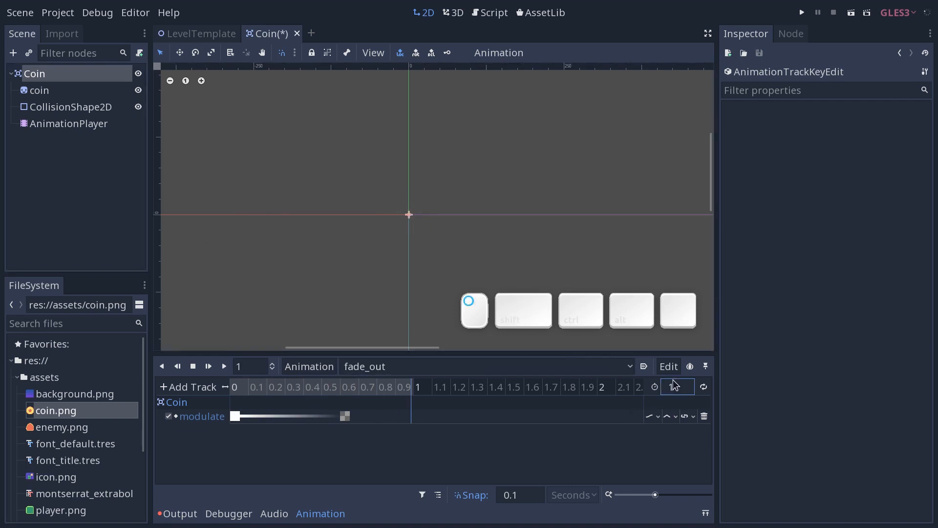
{"action": "type", "text": "0.6"}
{"action": "key", "text": "Return"}
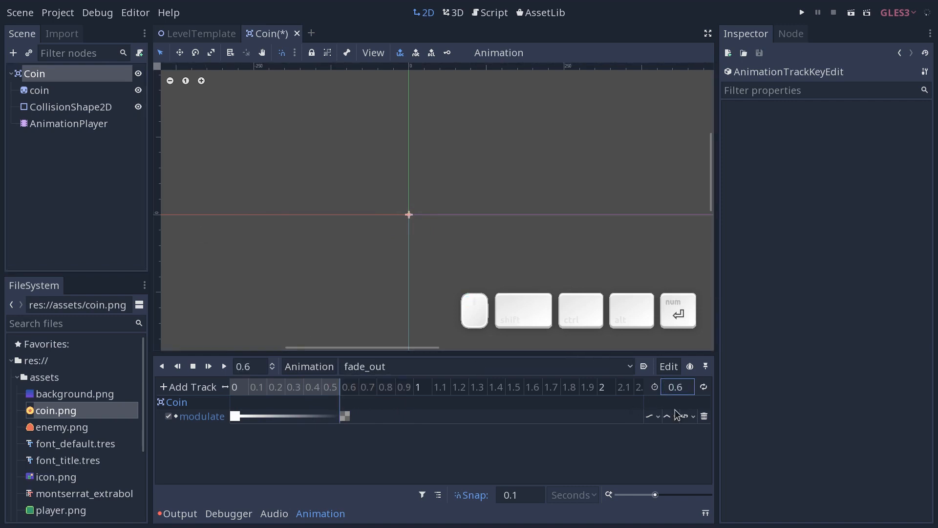
- Alternate between the bouncing and fade_out animations and scrub through each to examine the coin's transparency
{"action": "left_click", "coordinate": [334, 244]}
{"action": "middle_click_drag", "start_coordinate": [353, 218], "coordinate": [335, 207]}
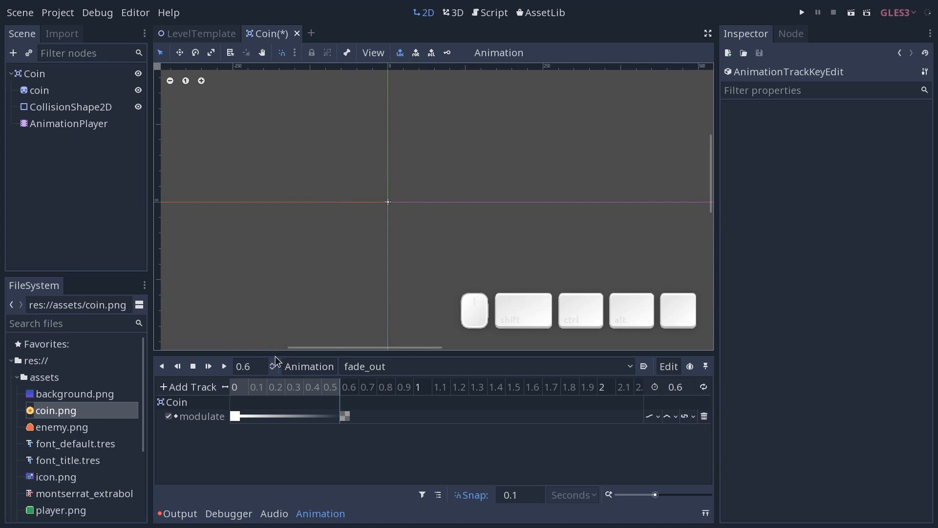
{"action": "left_click", "coordinate": [394, 374]}
{"action": "left_click", "coordinate": [400, 386]}
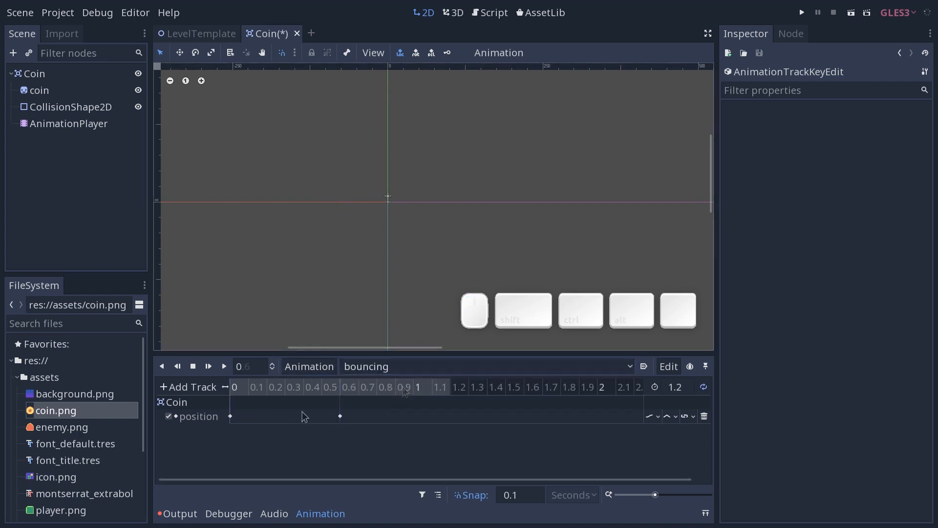
{"action": "left_click", "coordinate": [494, 368]}
{"action": "left_click", "coordinate": [441, 401]}
{"action": "left_click_drag", "start_coordinate": [318, 388], "coordinate": [406, 410]}
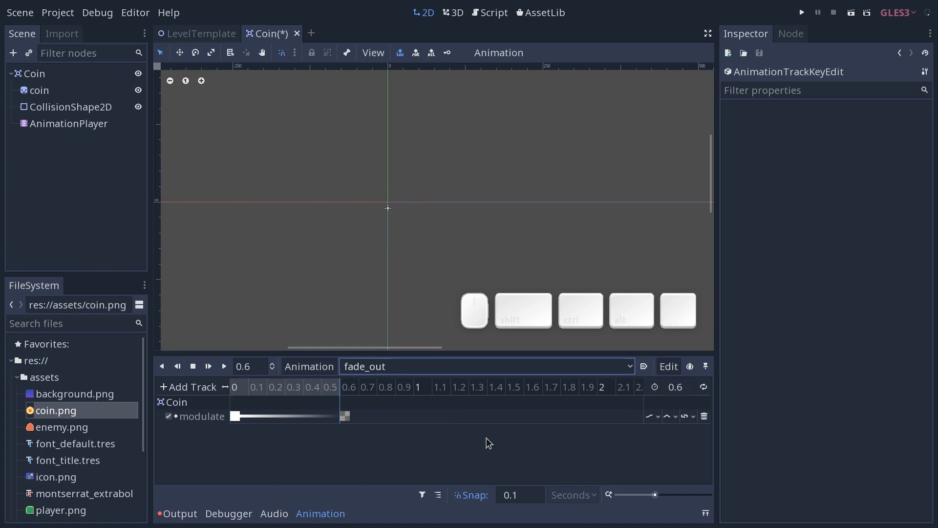
{"action": "left_click", "coordinate": [389, 366]}
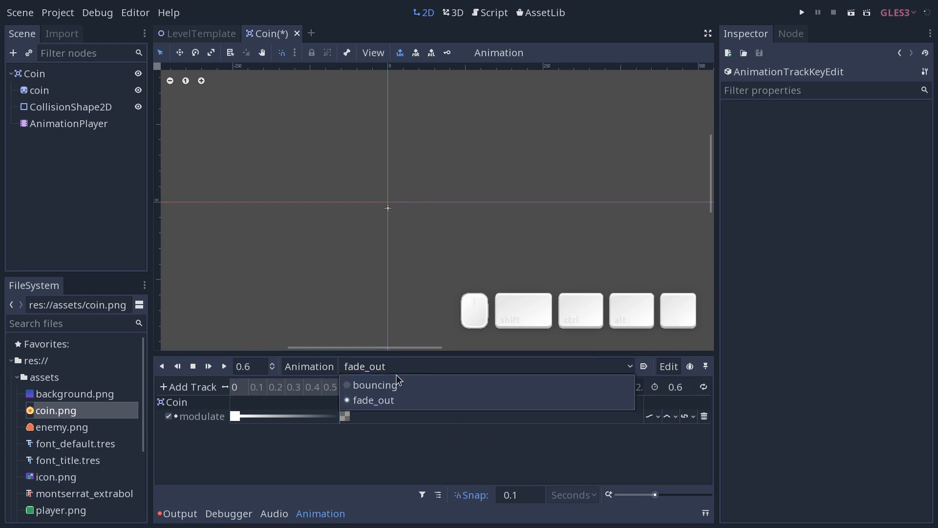
{"action": "left_click", "coordinate": [397, 386]}
{"action": "left_click_drag", "start_coordinate": [242, 394], "coordinate": [393, 414]}
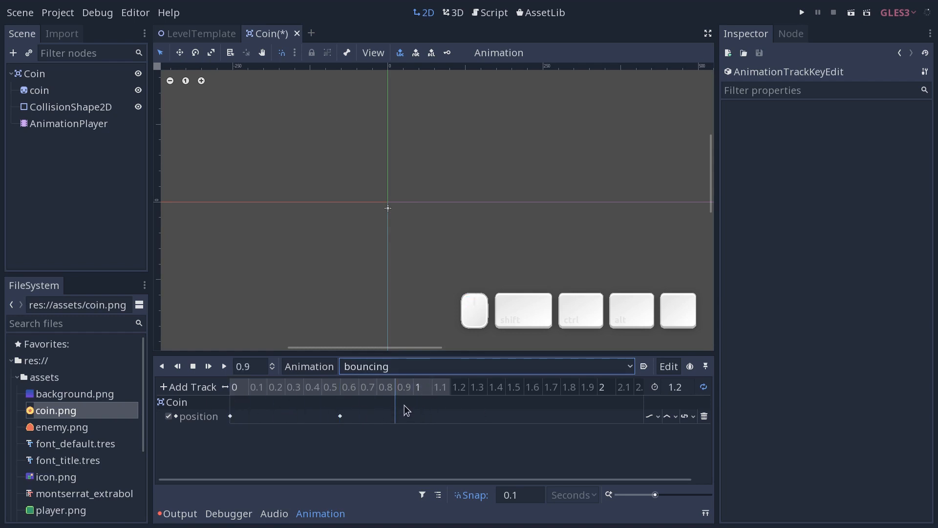
{"action": "left_click", "coordinate": [384, 367]}
{"action": "left_click", "coordinate": [362, 400]}
{"action": "left_click_drag", "start_coordinate": [317, 382], "coordinate": [301, 401]}
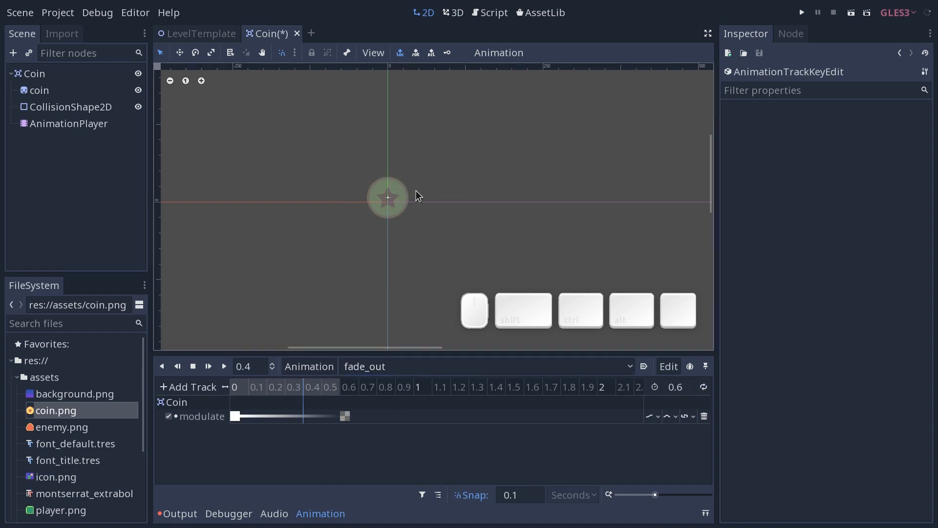
- In the bouncing animation, reset the Coin node's Modulate to its default white and keyframe it at 0 seconds
{"action": "left_click", "coordinate": [61, 73]}
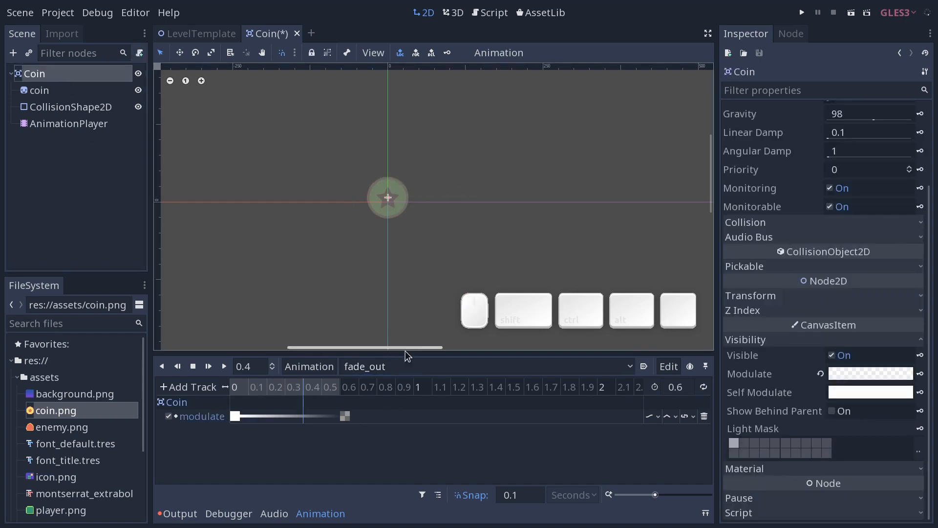
{"action": "left_click", "coordinate": [418, 366]}
{"action": "left_click", "coordinate": [410, 386]}
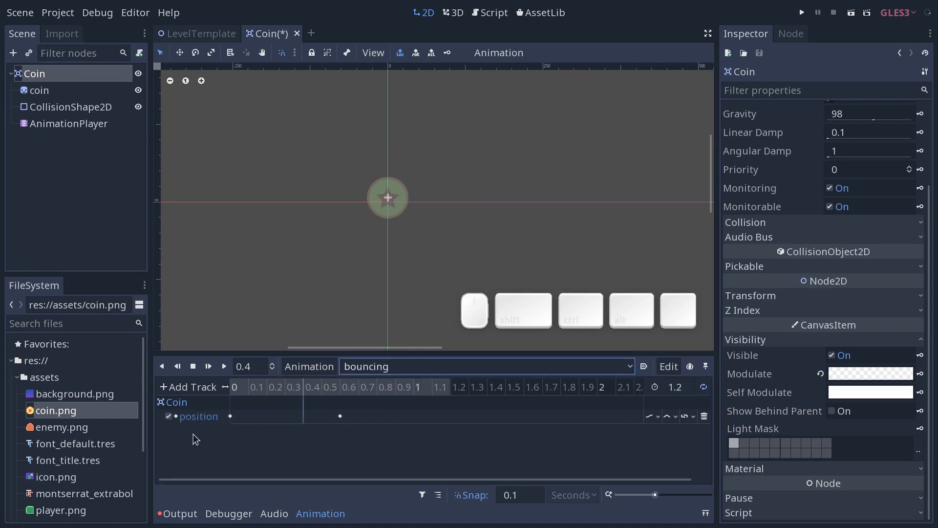
{"action": "left_click_drag", "start_coordinate": [312, 384], "coordinate": [127, 451]}
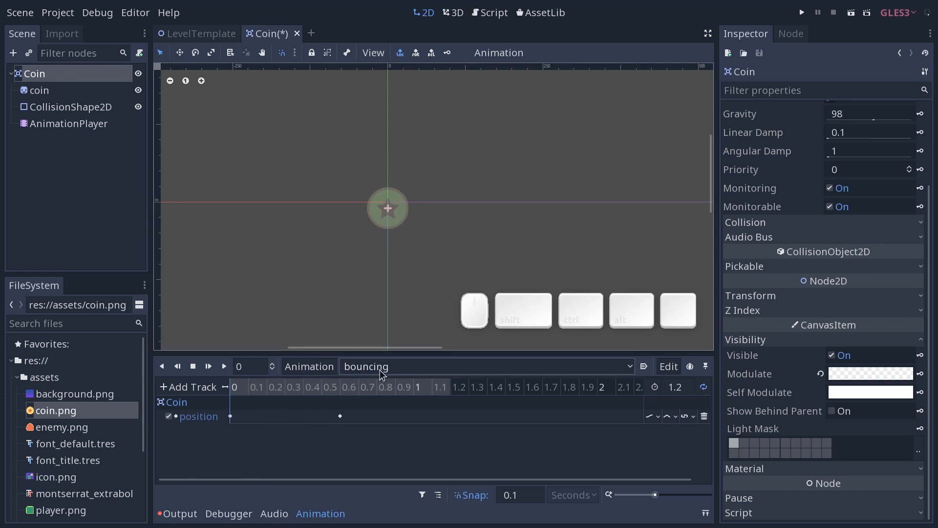
{"action": "left_click", "coordinate": [821, 373]}
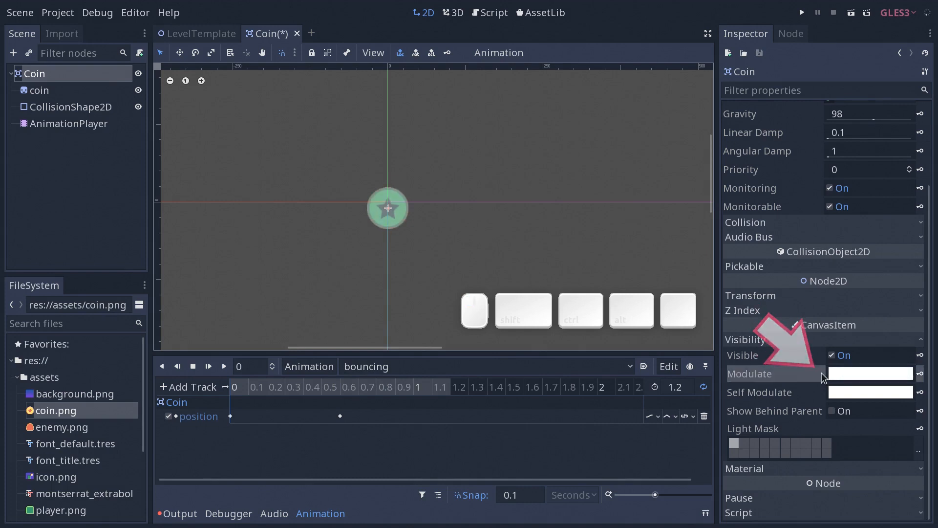
{"action": "left_click", "coordinate": [921, 374]}
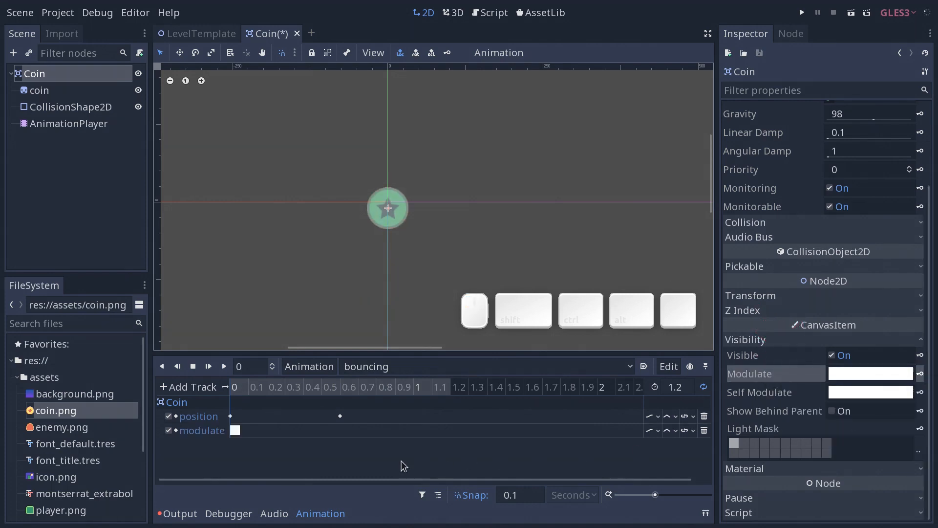
- Scrub through the bouncing and fade_out animations, then return to bouncing to check whether the coin's opacity is restored
{"action": "left_click", "coordinate": [413, 386]}
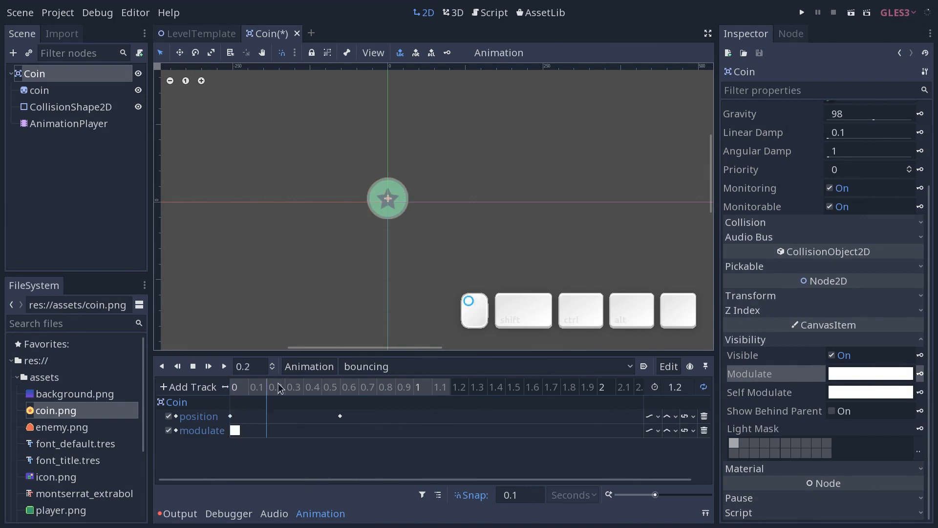
{"action": "left_click", "coordinate": [456, 366]}
{"action": "left_click", "coordinate": [429, 401]}
{"action": "left_click", "coordinate": [305, 387]}
{"action": "left_click", "coordinate": [358, 387]}
{"action": "left_click", "coordinate": [421, 368]}
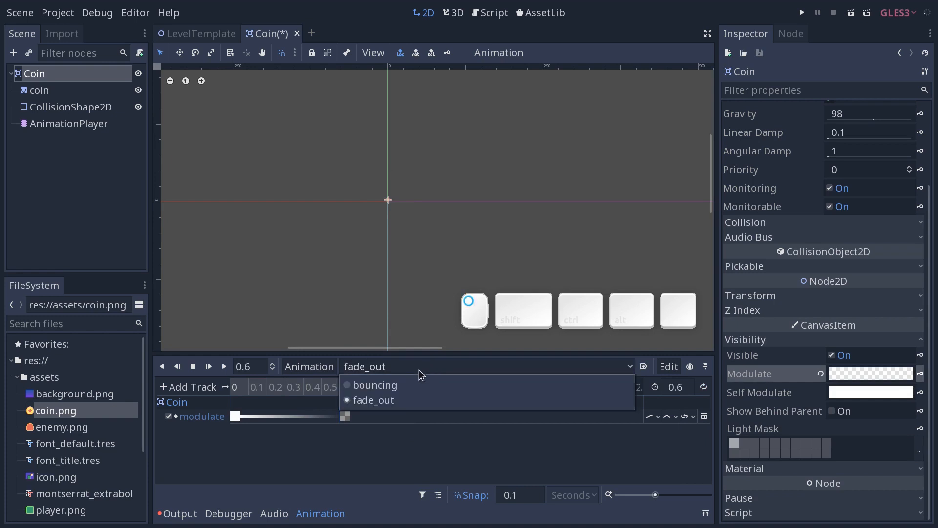
{"action": "left_click", "coordinate": [397, 389]}
{"action": "left_click_drag", "start_coordinate": [252, 389], "coordinate": [132, 430]}
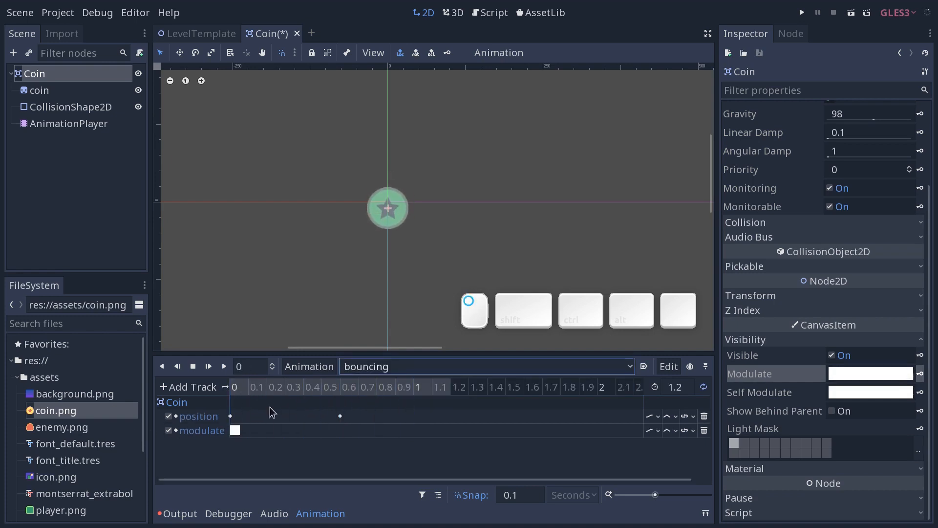
- Switch to the fade_out animation and reset the Coin node's Position to its default of 0, 0
{"action": "left_click", "coordinate": [385, 370]}
{"action": "left_click", "coordinate": [373, 401]}
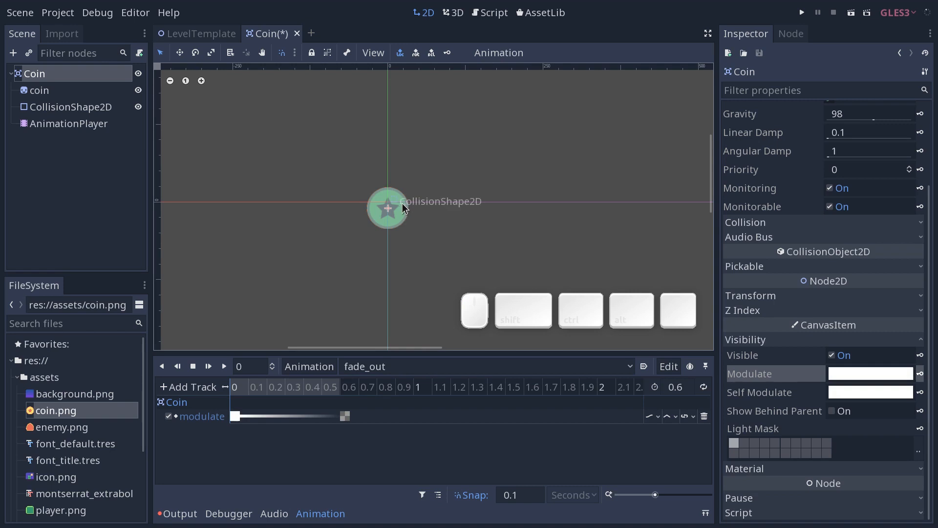
{"action": "left_click", "coordinate": [235, 396]}
{"action": "left_click", "coordinate": [757, 295]}
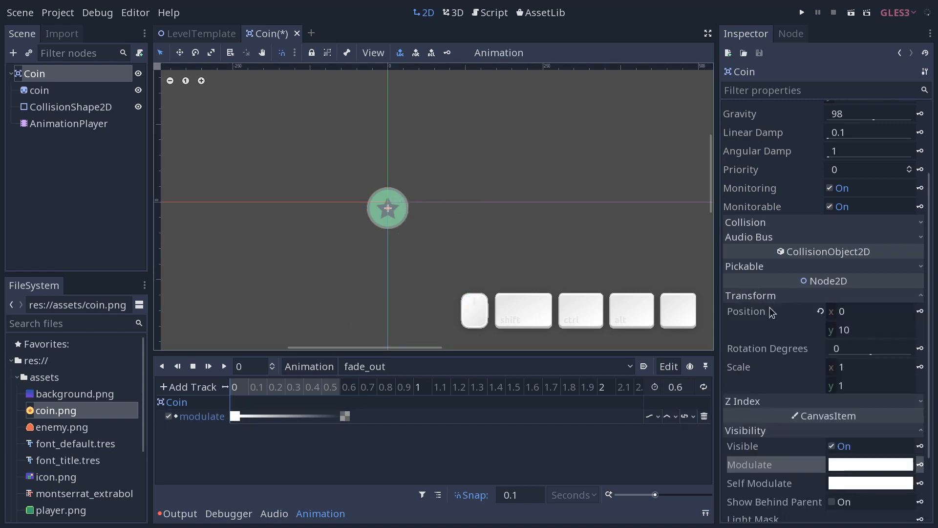
{"action": "left_click", "coordinate": [821, 311]}
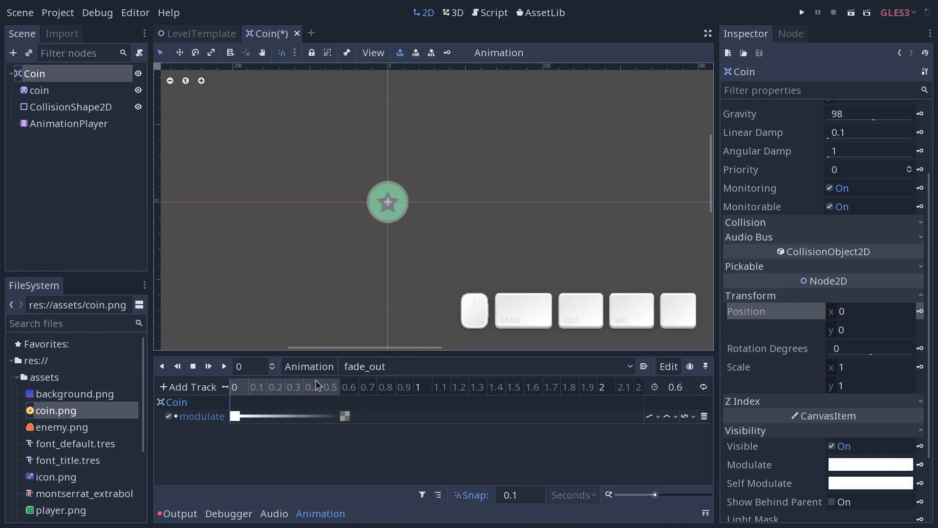
- Scrub through the fade_out animation to check how the coin fades at its reset position
{"action": "left_click_drag", "start_coordinate": [324, 386], "coordinate": [370, 387]}
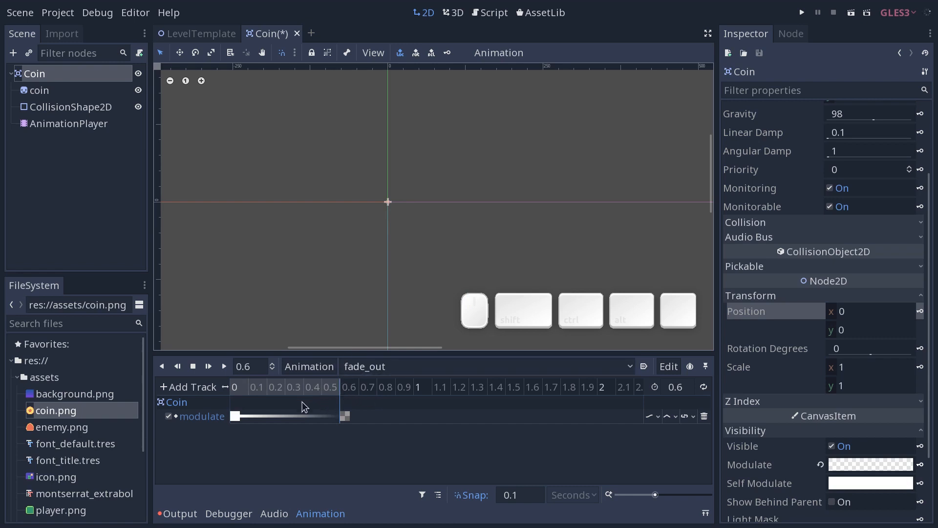
{"action": "left_click", "coordinate": [229, 391]}
{"action": "left_click_drag", "start_coordinate": [229, 391], "coordinate": [293, 394]}
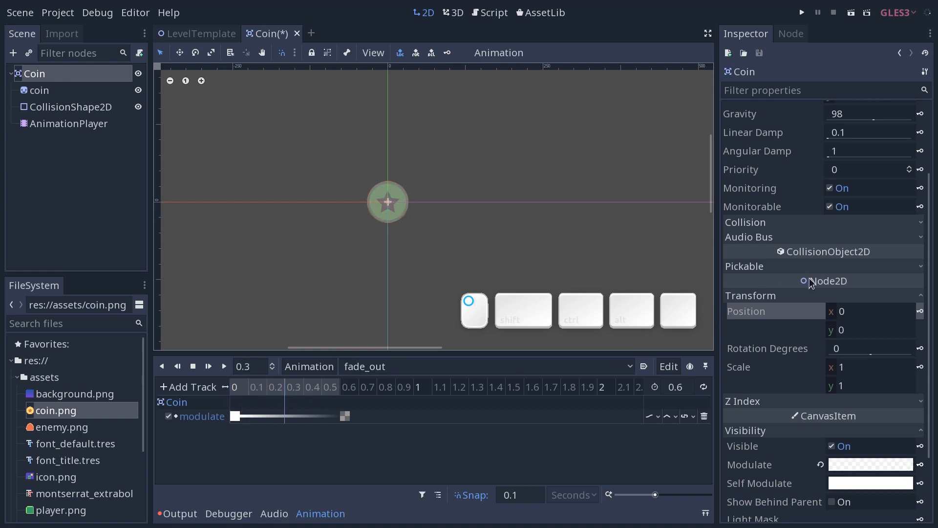
- Examine the Coin node's Position, Rotation Degrees and Scale properties as candidates for animation
{"action": "left_click", "coordinate": [793, 349]}
{"action": "left_click", "coordinate": [787, 379]}
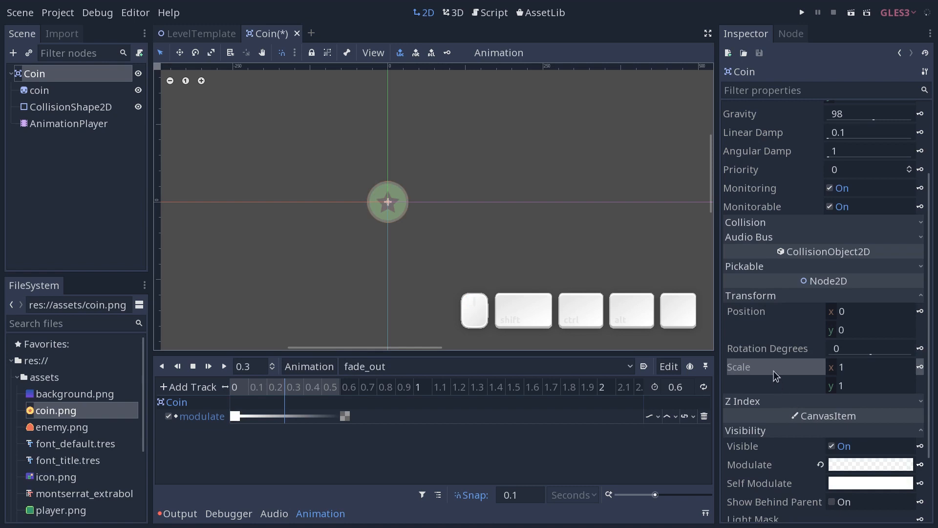
{"action": "left_click", "coordinate": [740, 315]}
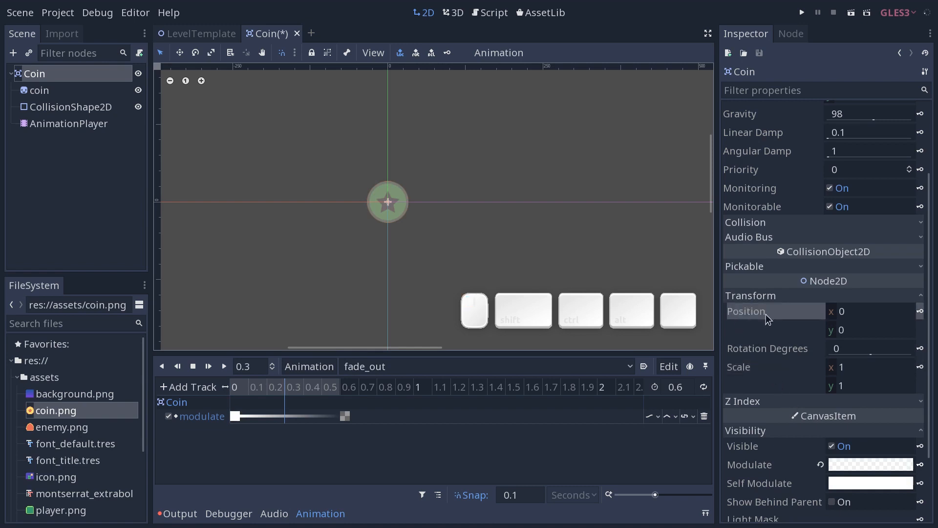
{"action": "left_click", "coordinate": [855, 311]}
{"action": "left_click", "coordinate": [875, 348]}
{"action": "left_click", "coordinate": [872, 330]}
{"action": "left_click", "coordinate": [877, 311]}
{"action": "left_click", "coordinate": [875, 326]}
{"action": "left_click", "coordinate": [474, 463]}
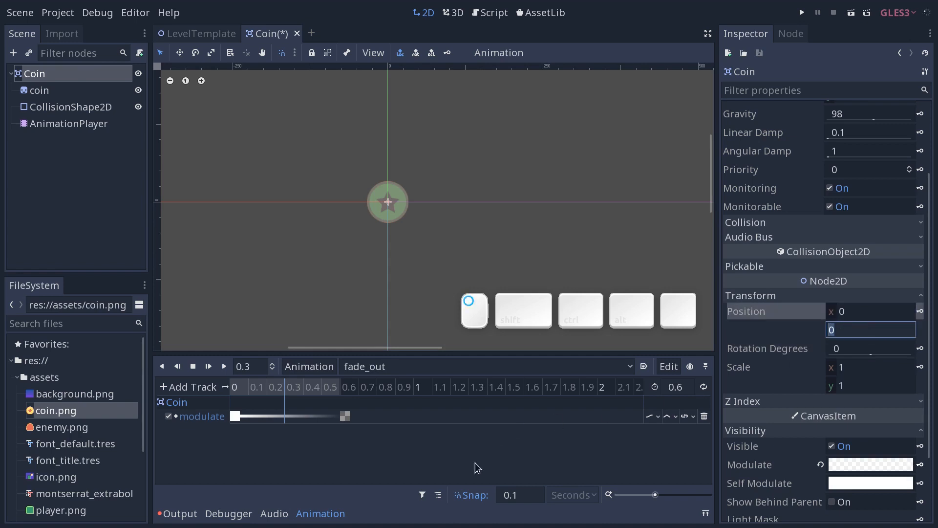
- Move the fade_out playhead to 0.6 seconds and add a Call Method track targeting the Coin node
{"action": "mouse_move", "coordinate": [256, 385]}
{"action": "left_mouse_down"}
{"action": "mouse_move", "coordinate": [247, 389]}
{"action": "mouse_move", "coordinate": [257, 382]}
{"action": "left_mouse_up"}
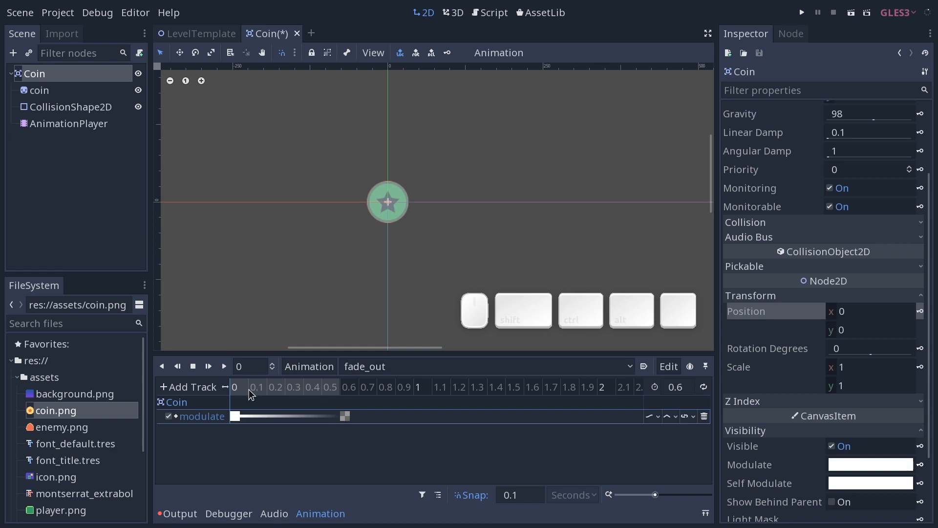
{"action": "left_click", "coordinate": [321, 389]}
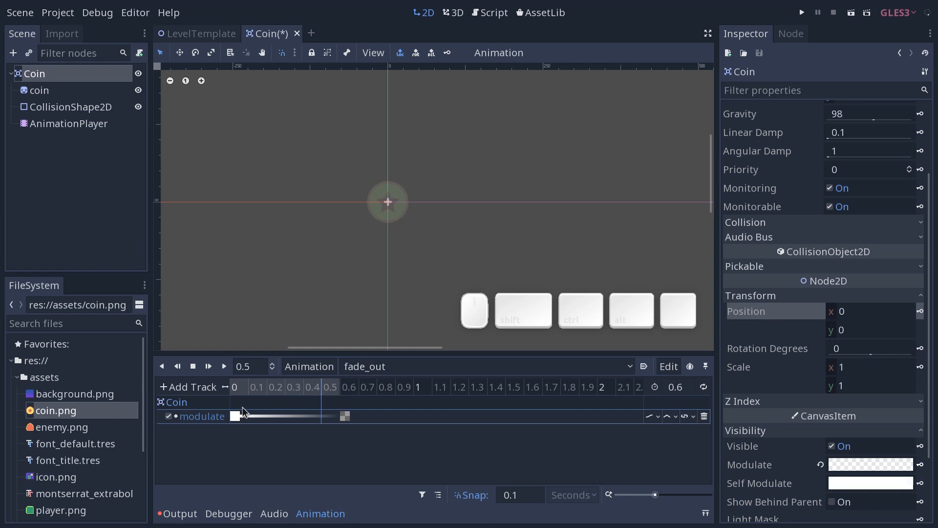
{"action": "left_click", "coordinate": [340, 387]}
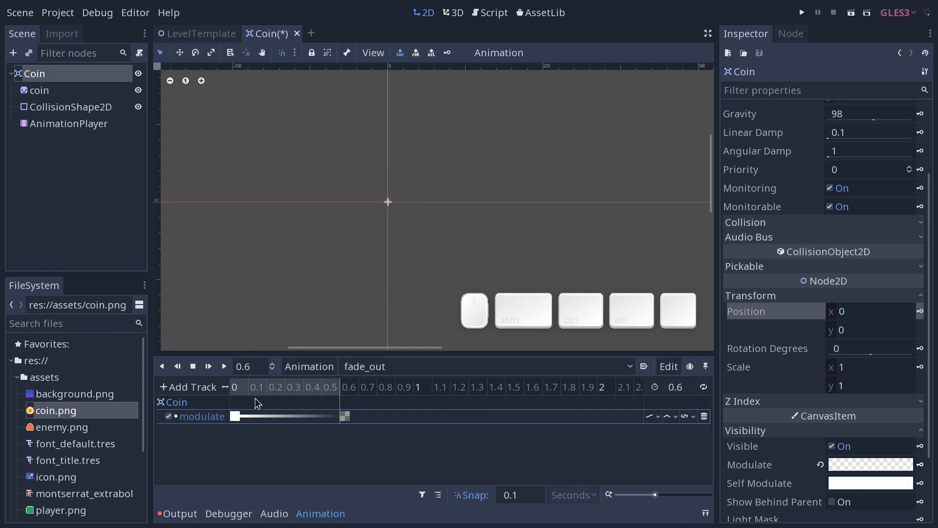
{"action": "left_click", "coordinate": [183, 390]}
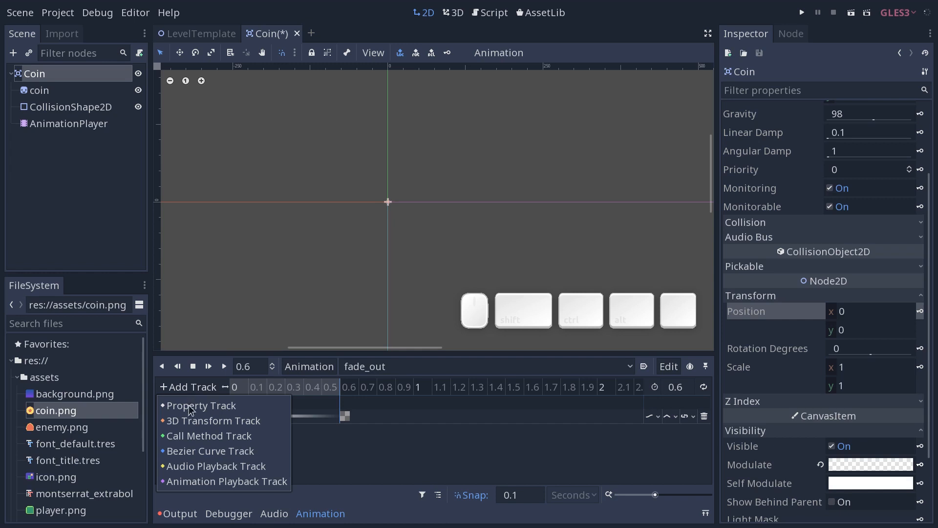
{"action": "left_click", "coordinate": [189, 437]}
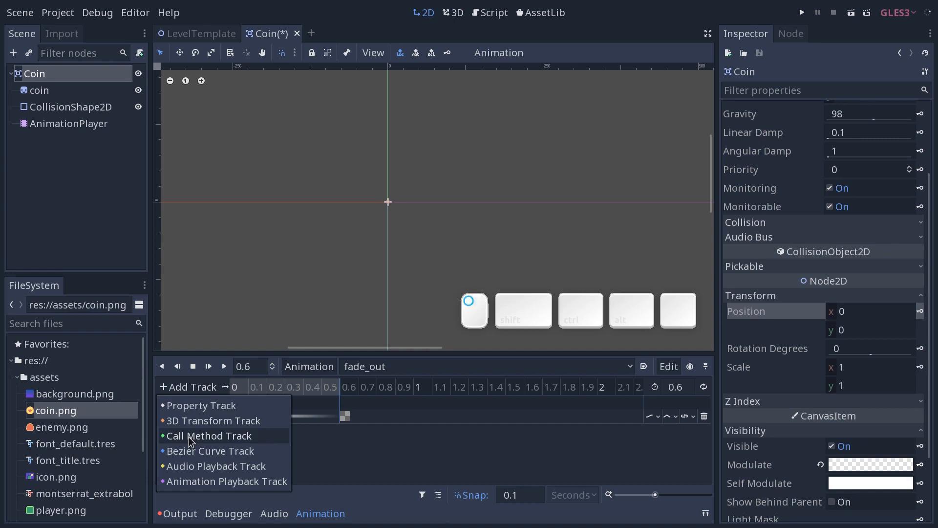
{"action": "left_click", "coordinate": [167, 80]}
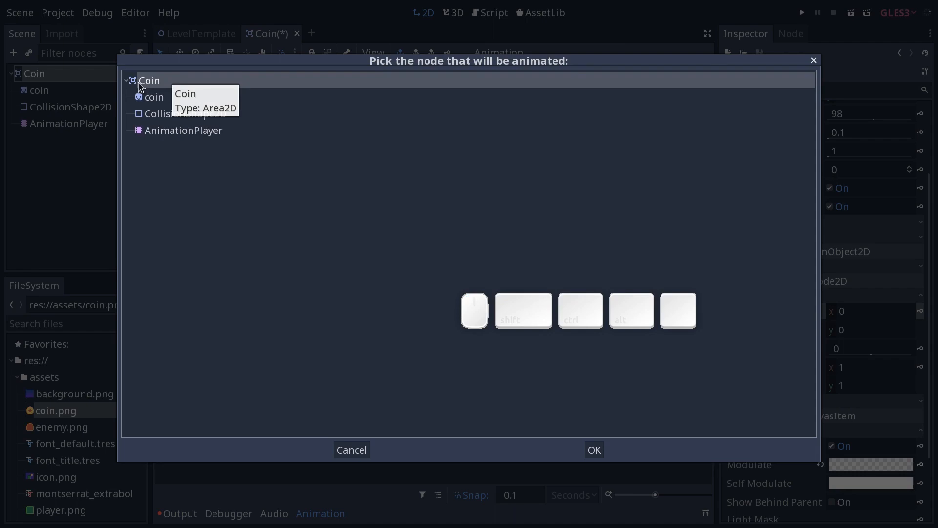
{"action": "left_click", "coordinate": [594, 450]}
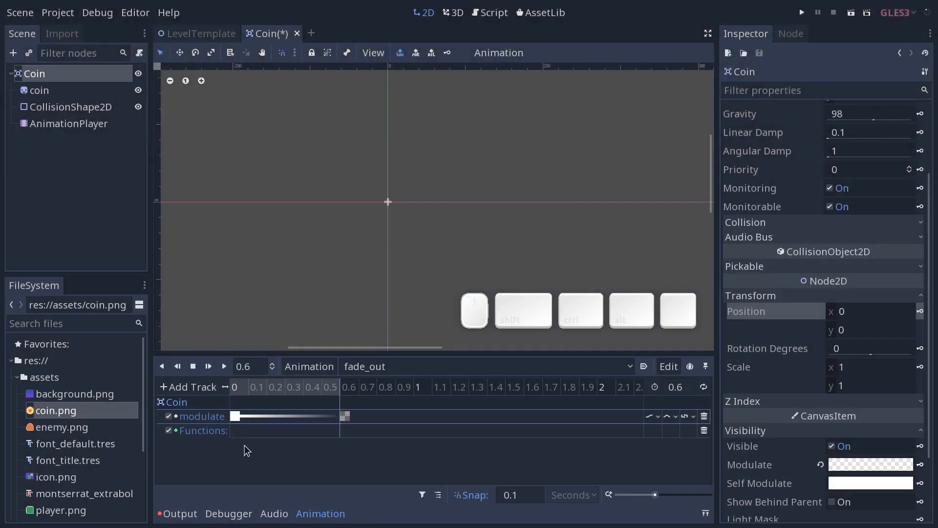
- Insert a key at 0.6 seconds on the new Functions track that calls the Coin's queue_free method
{"action": "right_click", "coordinate": [341, 432]}
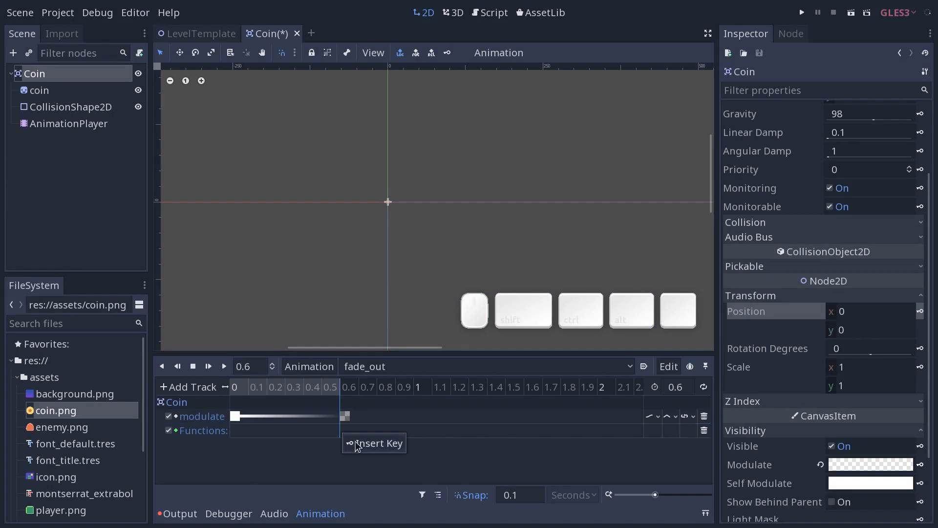
{"action": "left_click", "coordinate": [362, 443]}
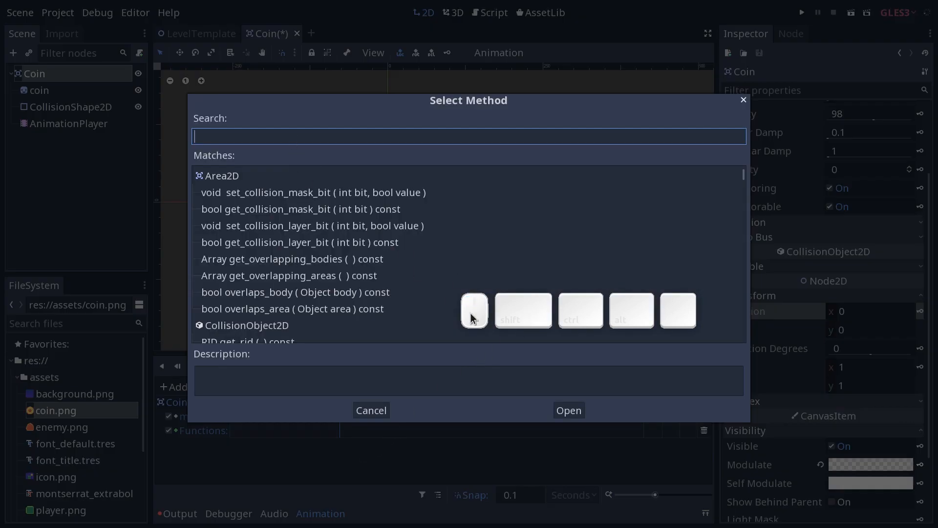
{"action": "left_click_drag", "start_coordinate": [529, 318], "coordinate": [513, 482]}
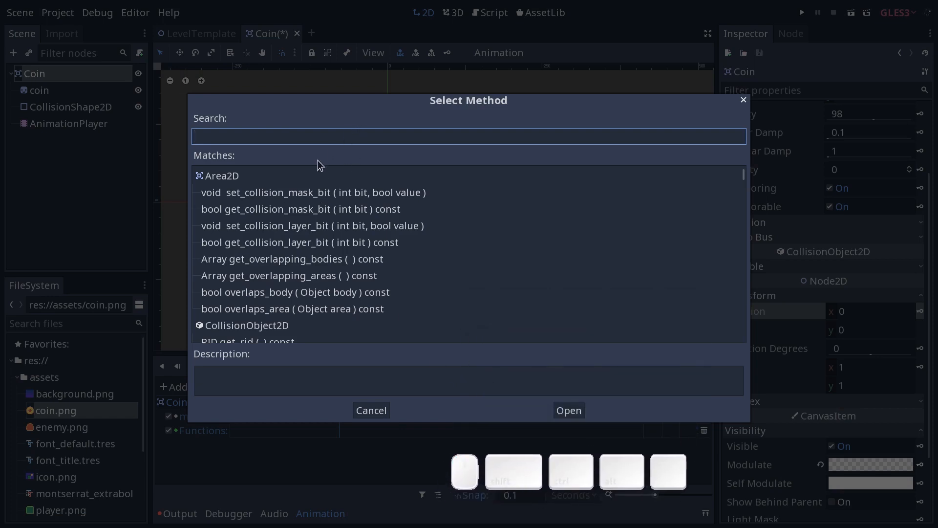
{"action": "scroll", "coordinate": [314, 185], "scroll_direction": "down", "scroll_amount": 10}
{"action": "scroll", "coordinate": [306, 285], "scroll_direction": "down", "scroll_amount": 15}
{"action": "scroll", "coordinate": [299, 275], "scroll_direction": "down", "scroll_amount": 15}
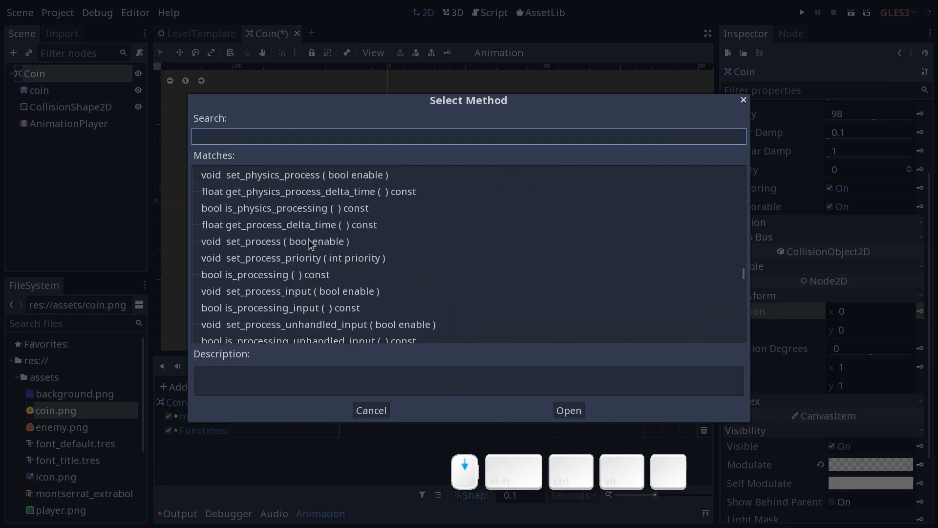
{"action": "scroll", "coordinate": [308, 239], "scroll_direction": "down", "scroll_amount": 3}
{"action": "type", "text": "queue"}
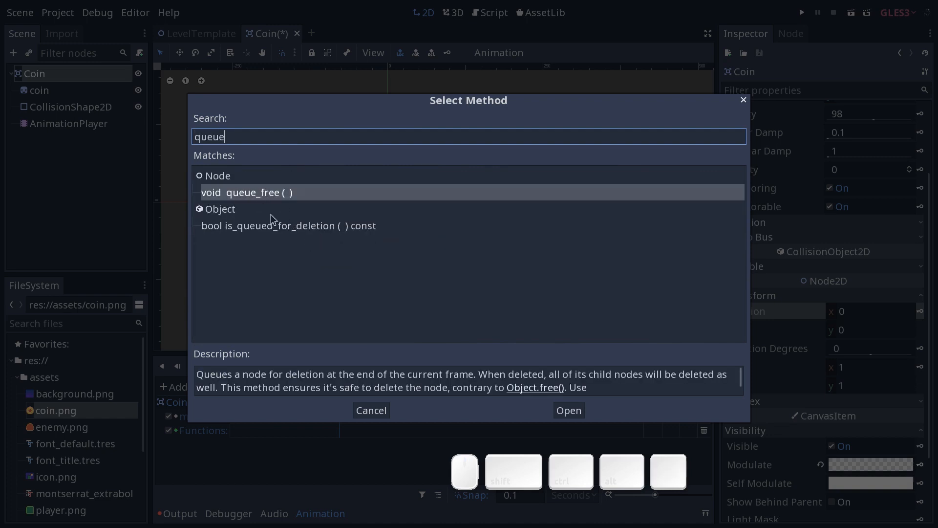
{"action": "left_click", "coordinate": [569, 410]}
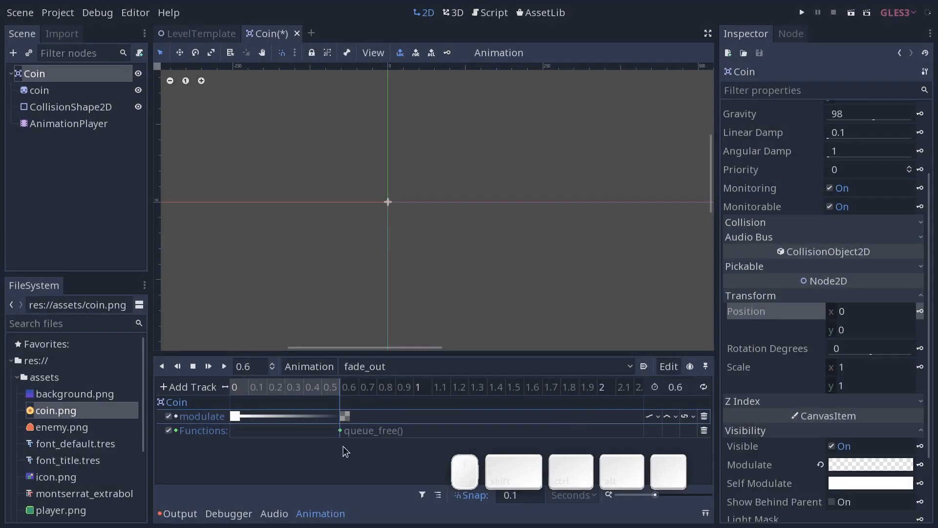
- Inspect the queue_free key on the fade_out animation's Functions track
{"action": "left_click", "coordinate": [341, 433]}
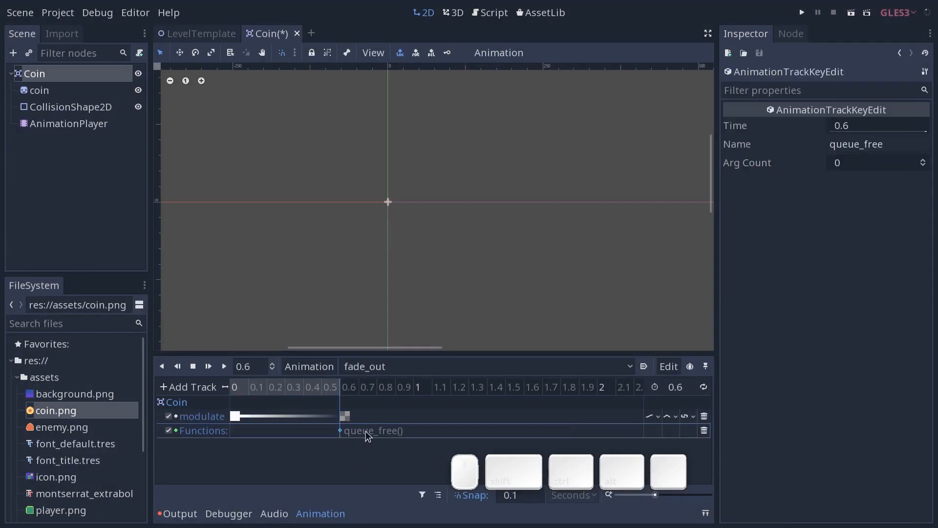
{"action": "left_click_drag", "start_coordinate": [280, 386], "coordinate": [354, 391]}
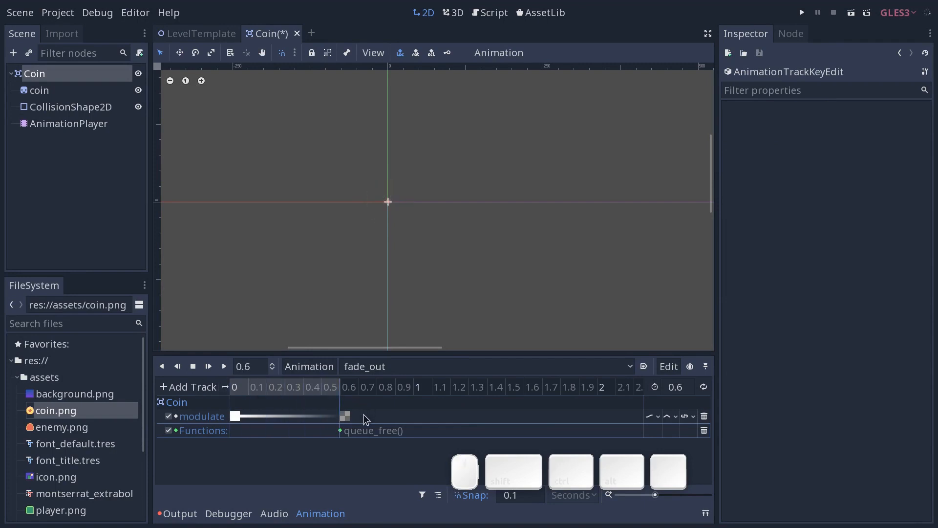
{"action": "left_click_drag", "start_coordinate": [339, 447], "coordinate": [385, 428]}
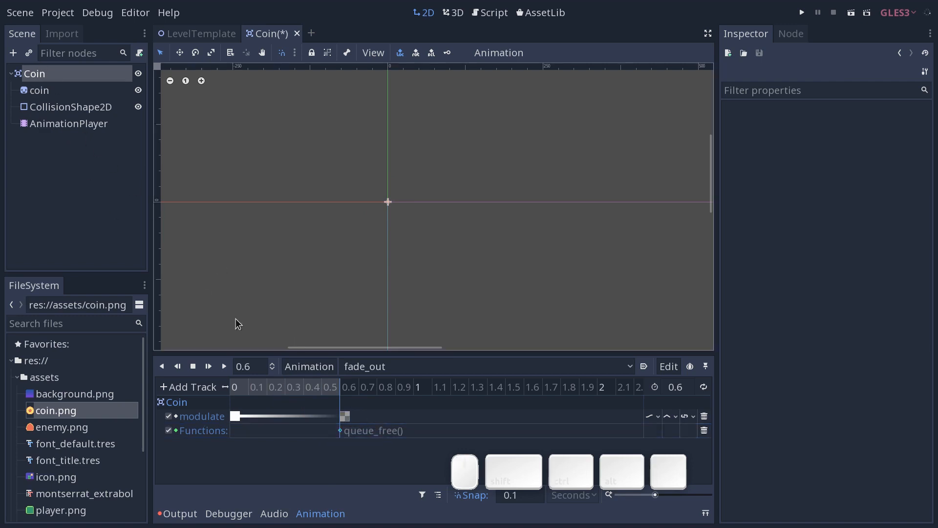
- Scrub through the fade_out animation from 0 to 0.6 seconds and save the Coin scene
{"action": "left_click_drag", "start_coordinate": [250, 392], "coordinate": [232, 393]}
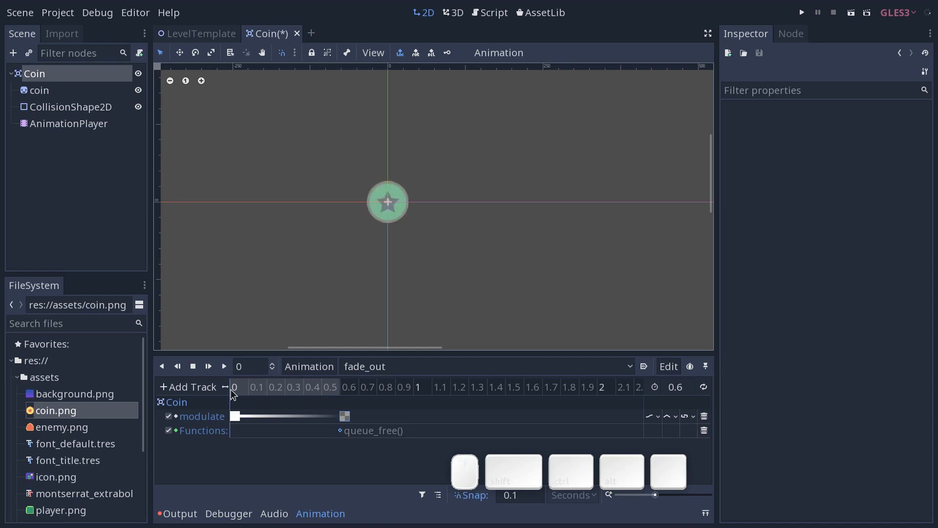
{"action": "left_click_drag", "start_coordinate": [232, 391], "coordinate": [362, 396]}
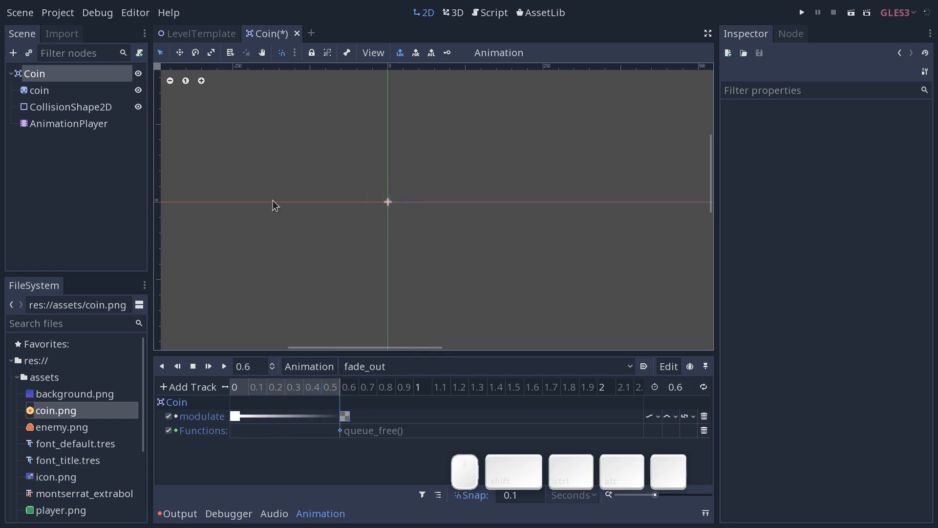
{"action": "key", "text": "ctrl+s"}
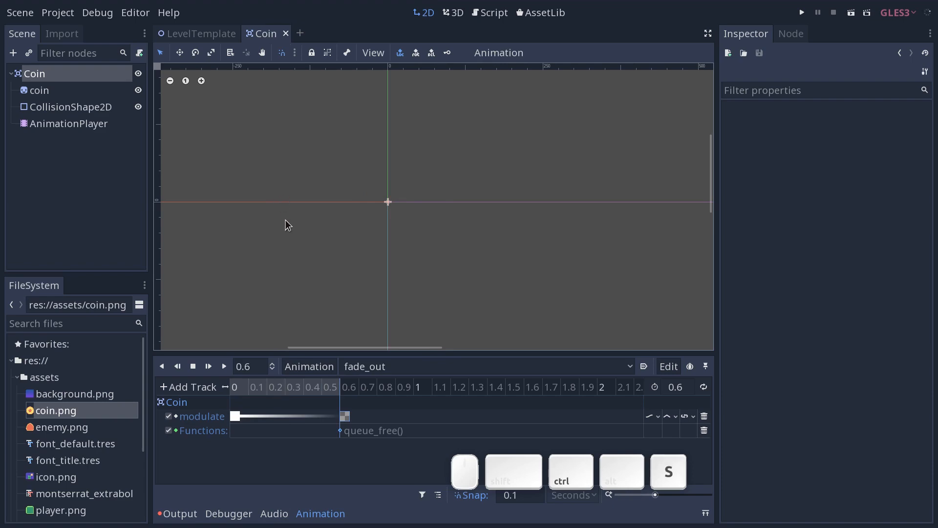